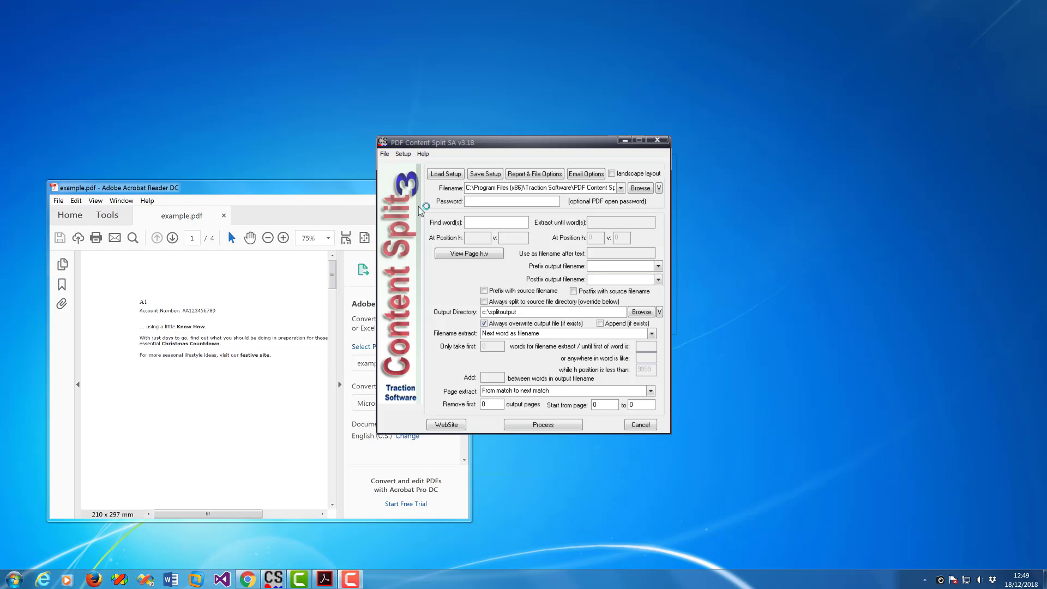
Inspect the account numbers on the first pages of example.pdf, then return to page 1.
{"action": "left_click", "coordinate": [280, 189]}
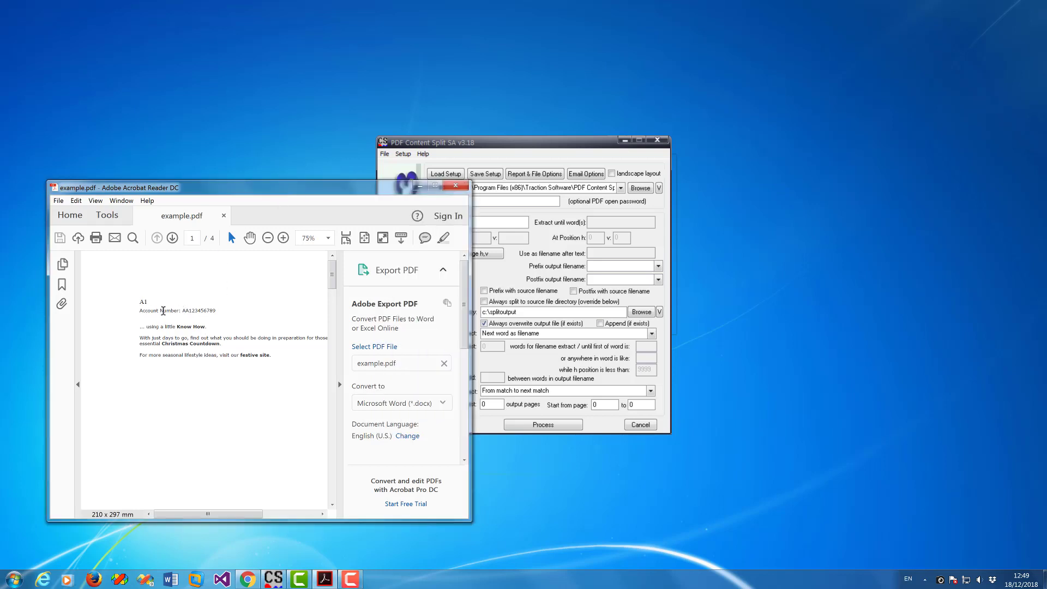
{"action": "left_click_drag", "start_coordinate": [183, 312], "coordinate": [220, 312]}
{"action": "left_click_drag", "start_coordinate": [331, 281], "coordinate": [331, 334]}
{"action": "left_click_drag", "start_coordinate": [218, 367], "coordinate": [184, 365]}
{"action": "left_click_drag", "start_coordinate": [331, 330], "coordinate": [332, 455]}
{"action": "left_click_drag", "start_coordinate": [221, 377], "coordinate": [184, 377]}
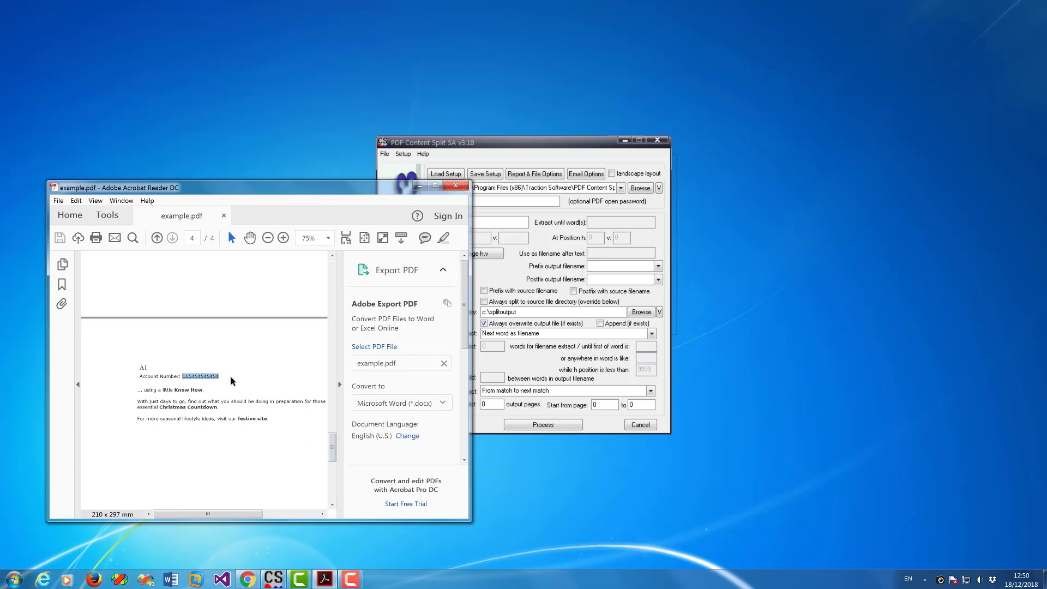
{"action": "left_click", "coordinate": [251, 378]}
{"action": "scroll", "coordinate": [334, 455], "scroll_direction": "up", "scroll_amount": 2}
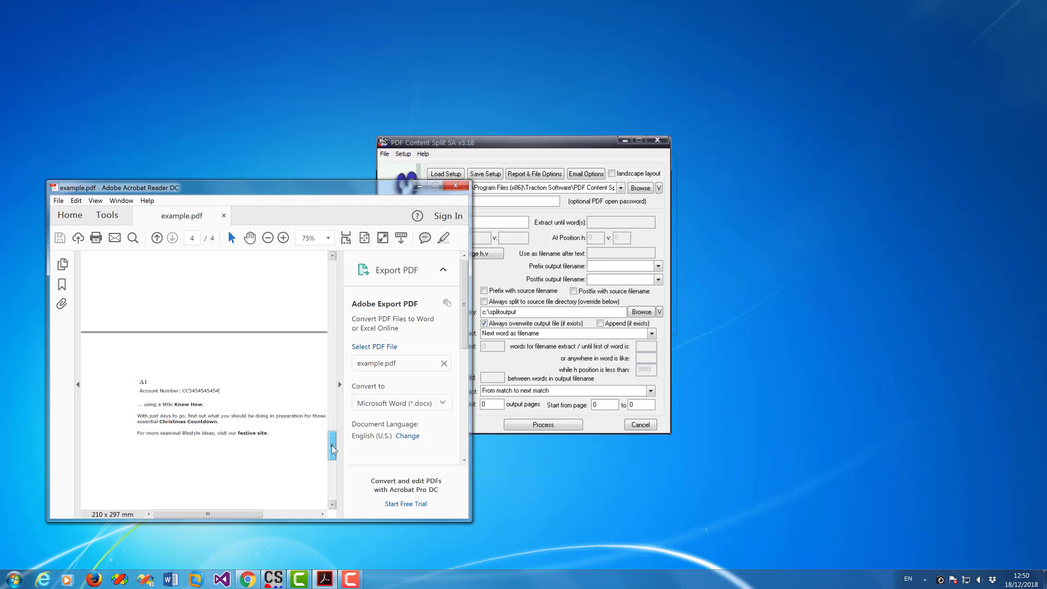
{"action": "left_click", "coordinate": [514, 143]}
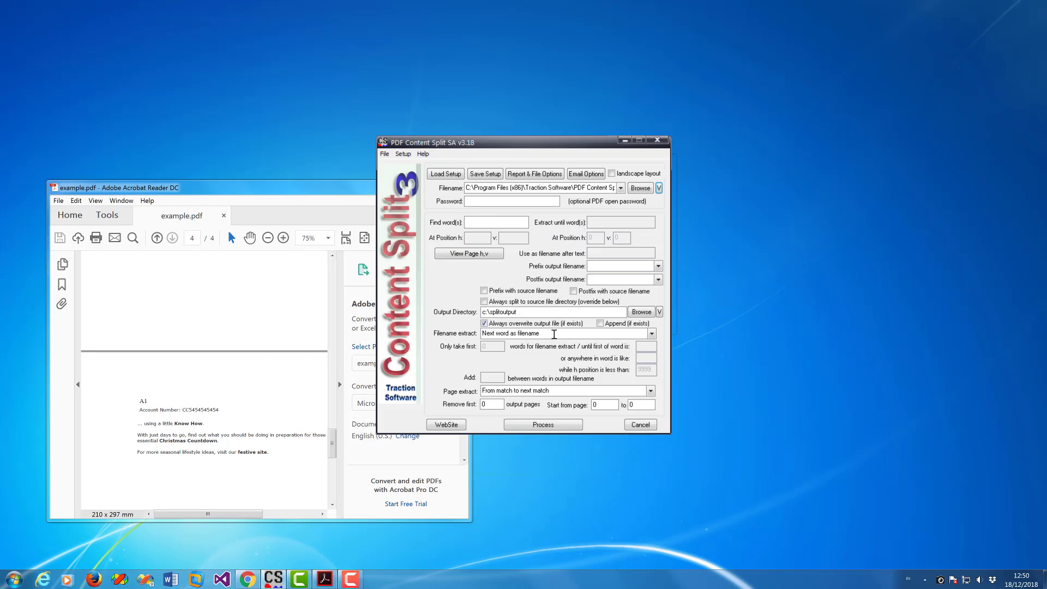
{"action": "left_click_drag", "start_coordinate": [332, 442], "coordinate": [336, 272]}
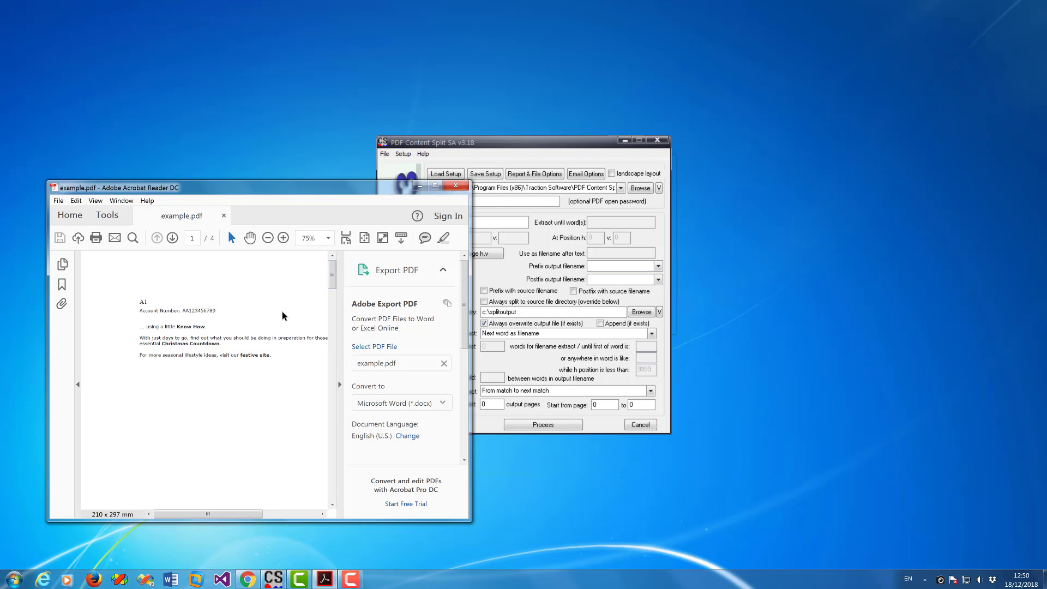
{"action": "left_click", "coordinate": [479, 146]}
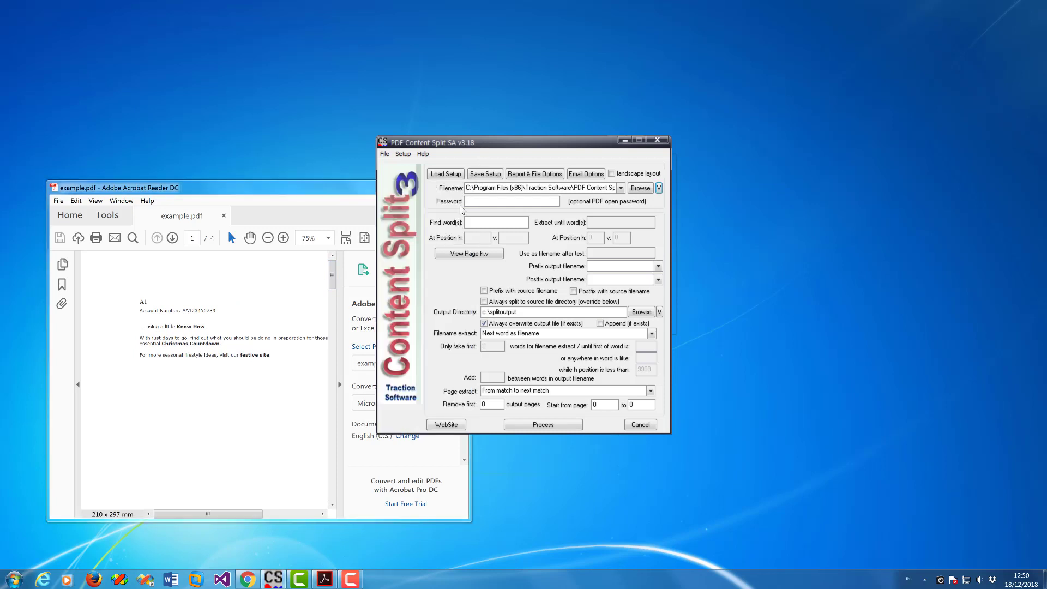
List page 1 word positions and locate the account number's coordinates 162, 741.
{"action": "left_click", "coordinate": [480, 254]}
{"action": "left_click", "coordinate": [476, 258]}
{"action": "left_click", "coordinate": [522, 314]}
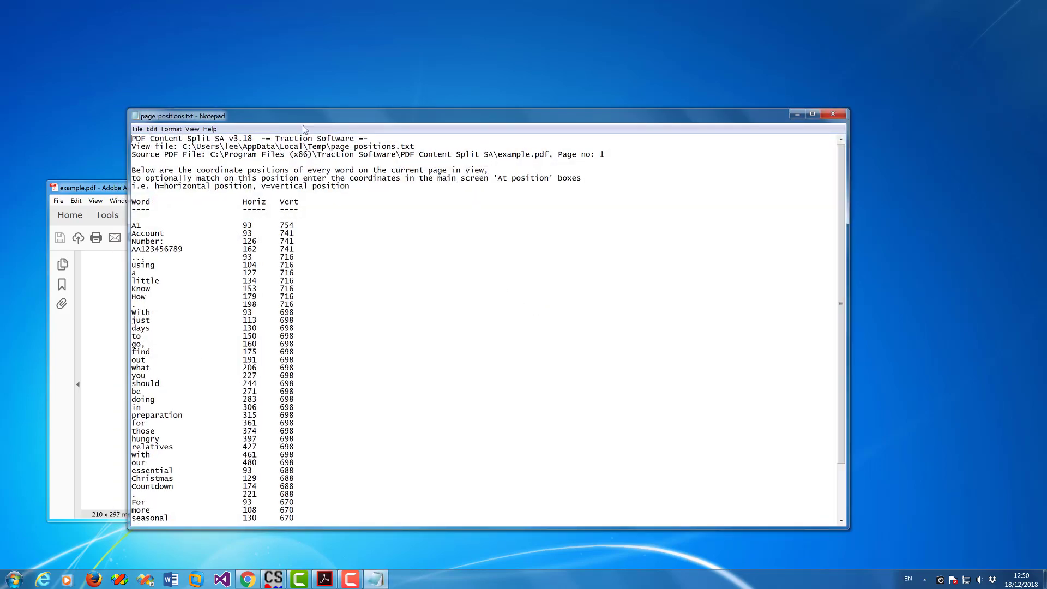
{"action": "left_click_drag", "start_coordinate": [201, 117], "coordinate": [455, 217]}
{"action": "left_click_drag", "start_coordinate": [521, 231], "coordinate": [473, 189]}
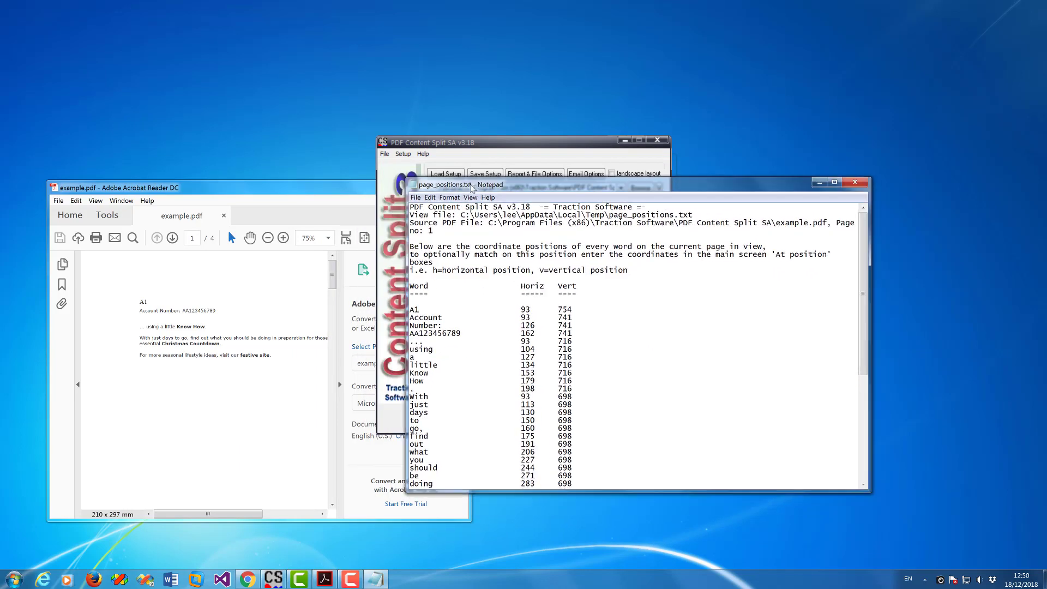
{"action": "left_click_drag", "start_coordinate": [474, 334], "coordinate": [576, 332]}
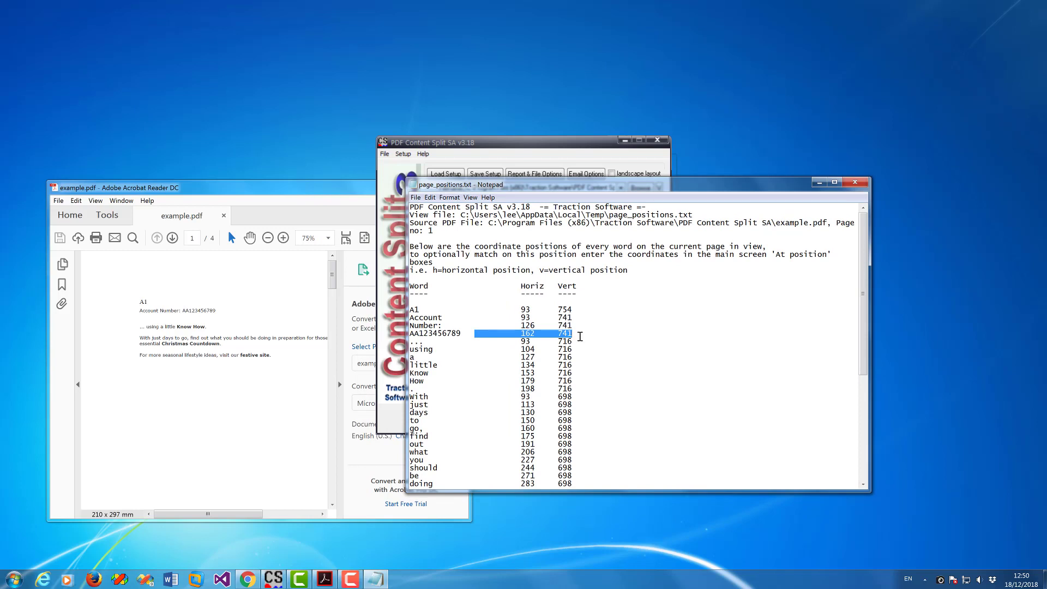
{"action": "left_click", "coordinate": [581, 338]}
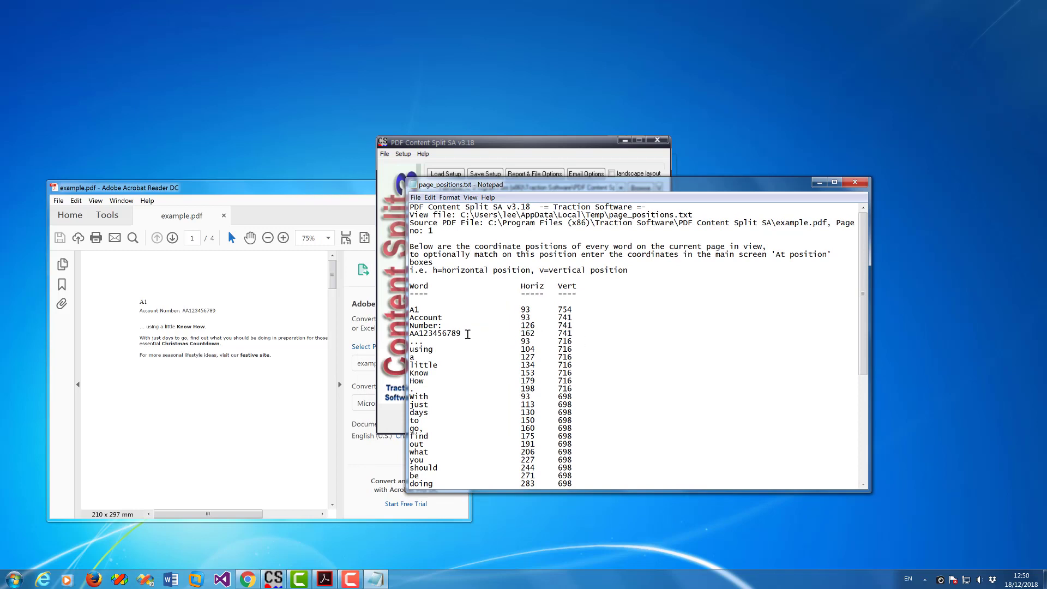
{"action": "left_click_drag", "start_coordinate": [467, 335], "coordinate": [409, 335]}
{"action": "left_click_drag", "start_coordinate": [572, 334], "coordinate": [522, 332]}
{"action": "left_click_drag", "start_coordinate": [483, 185], "coordinate": [730, 276]}
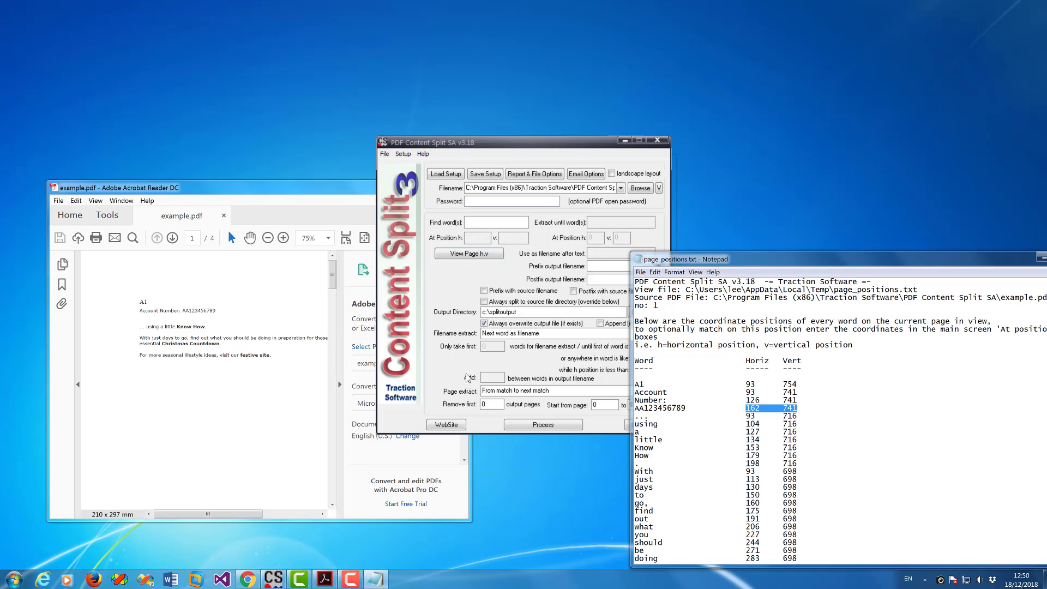
Set page extraction to 'From match to next unique match using position h,v' with h 162.
{"action": "left_click", "coordinate": [513, 374]}
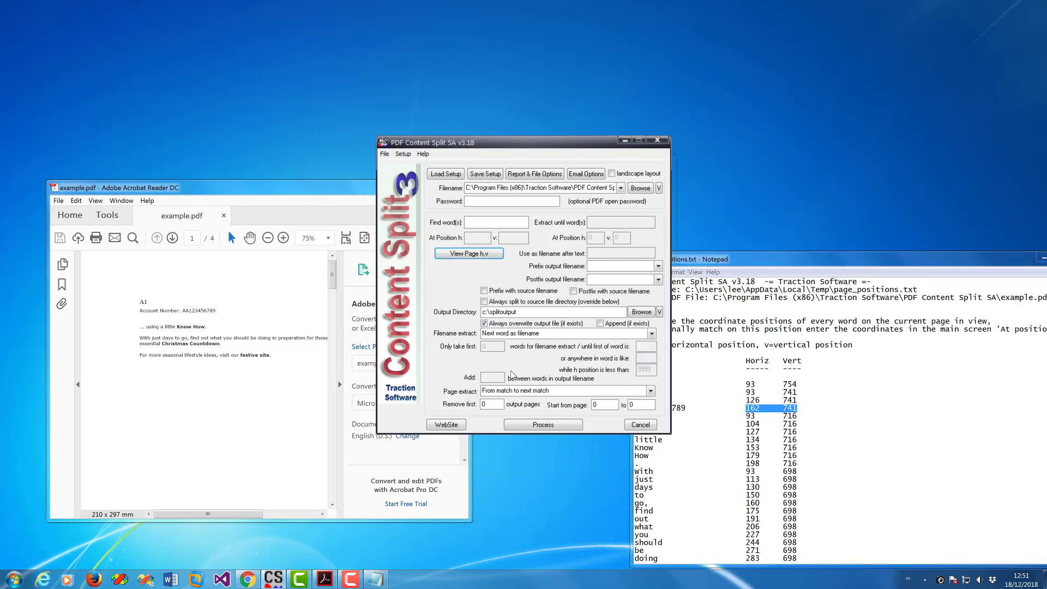
{"action": "left_click", "coordinate": [652, 391]}
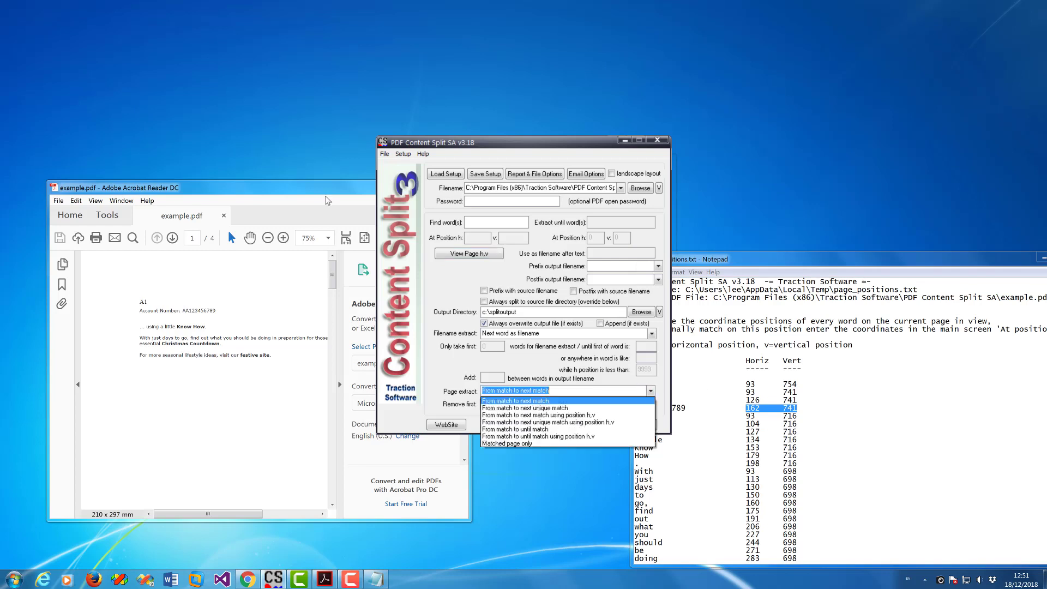
{"action": "left_click", "coordinate": [608, 423]}
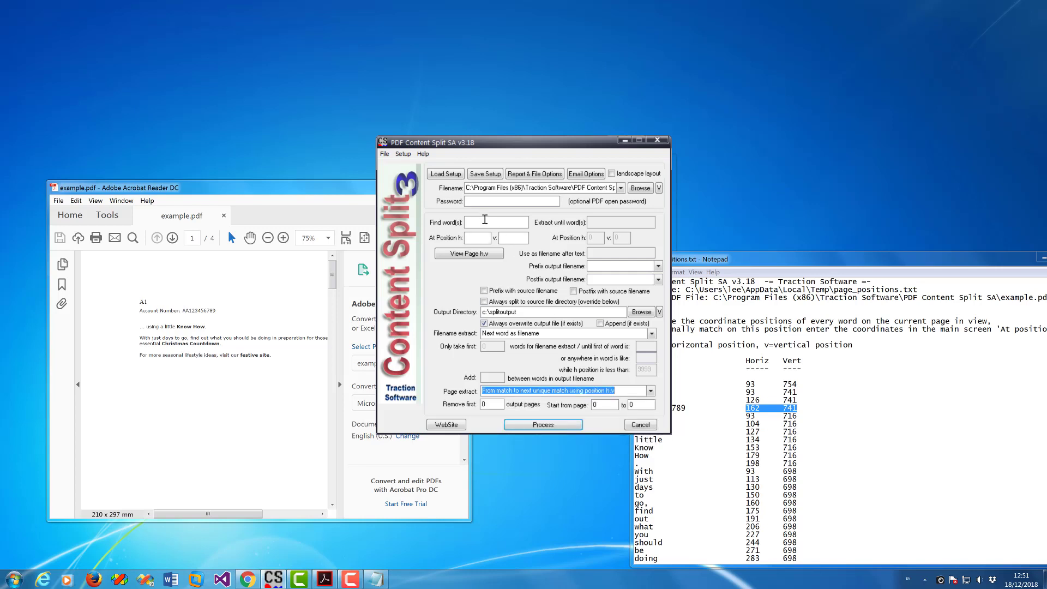
{"action": "left_click", "coordinate": [482, 237]}
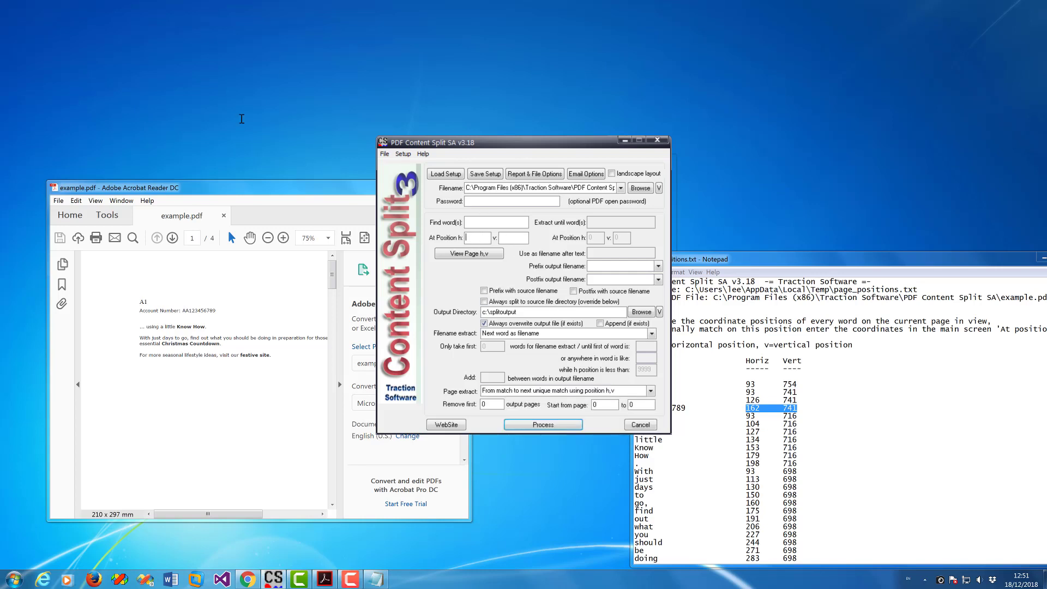
{"action": "key", "text": "Tab"}
List page 2 word positions to confirm the account number at 162, 741.
{"action": "left_click_drag", "start_coordinate": [775, 267], "coordinate": [275, 276]}
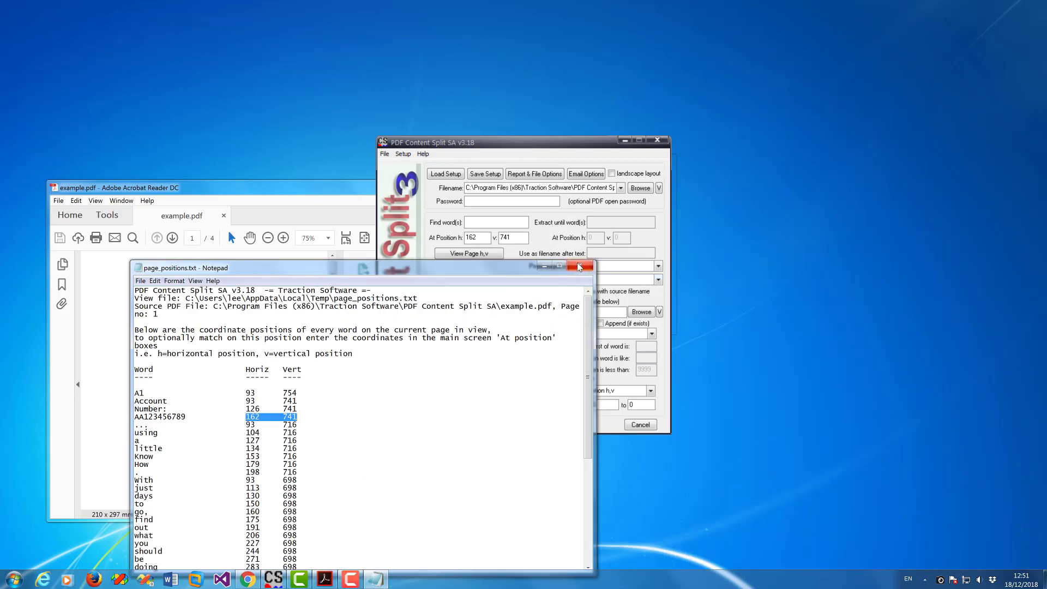
{"action": "left_click", "coordinate": [579, 265]}
{"action": "left_click", "coordinate": [475, 254]}
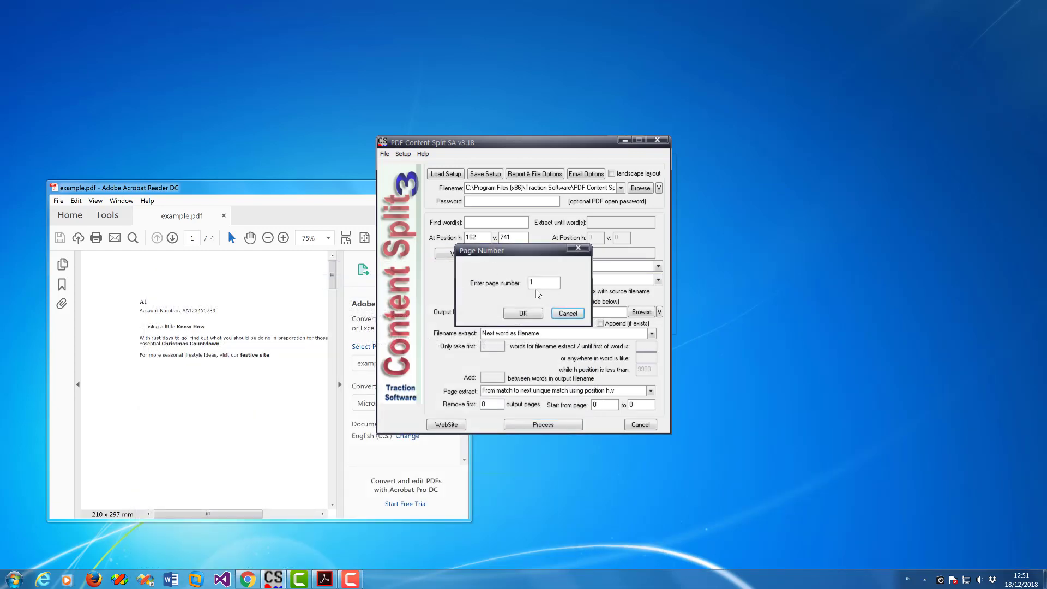
{"action": "left_click", "coordinate": [523, 313]}
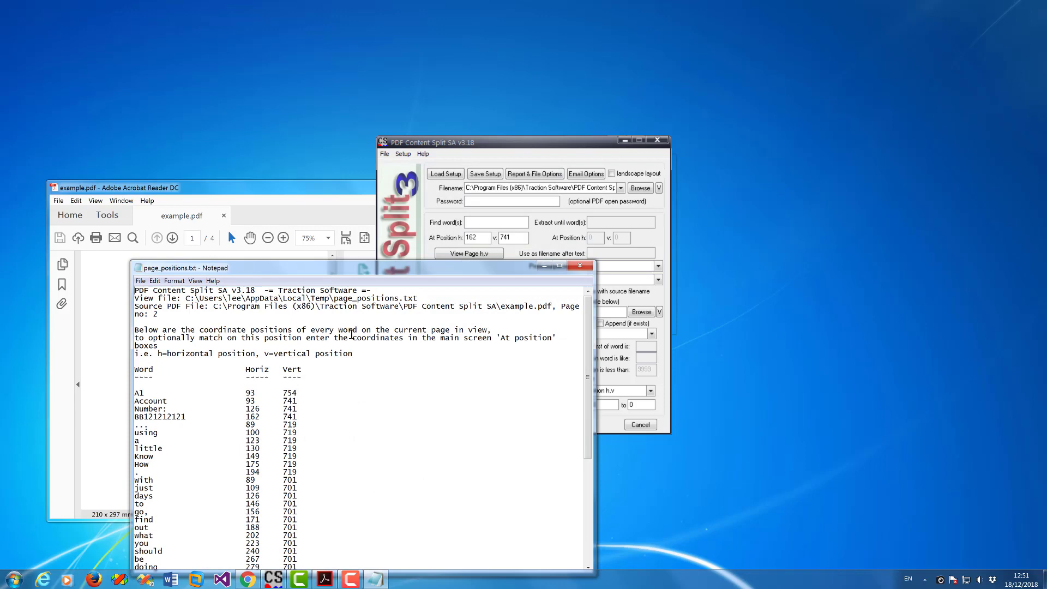
{"action": "left_click_drag", "start_coordinate": [307, 271], "coordinate": [682, 181]}
{"action": "left_click_drag", "start_coordinate": [587, 176], "coordinate": [567, 256]}
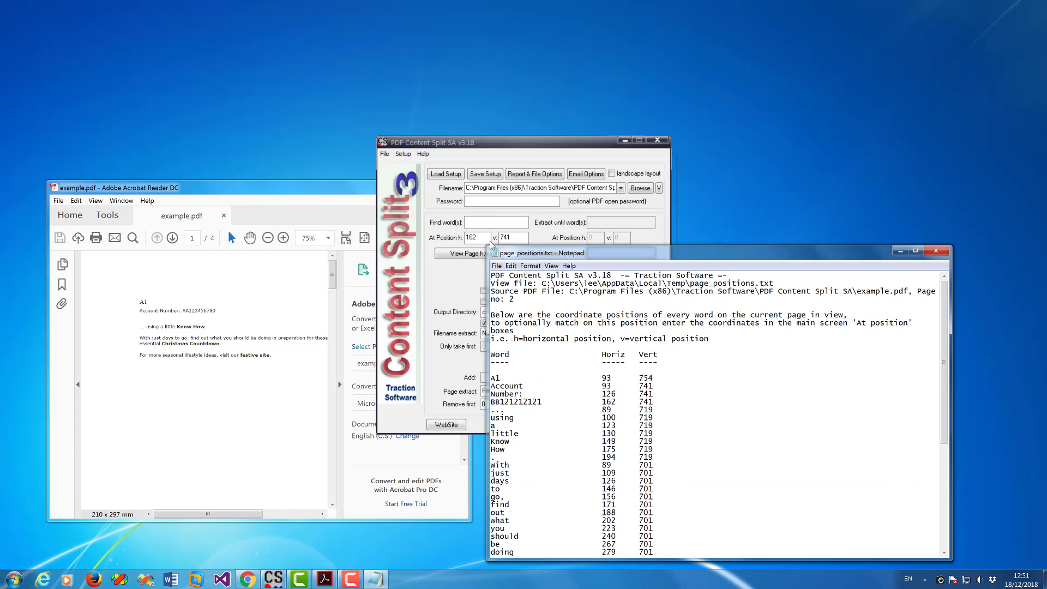
{"action": "left_click", "coordinate": [521, 238]}
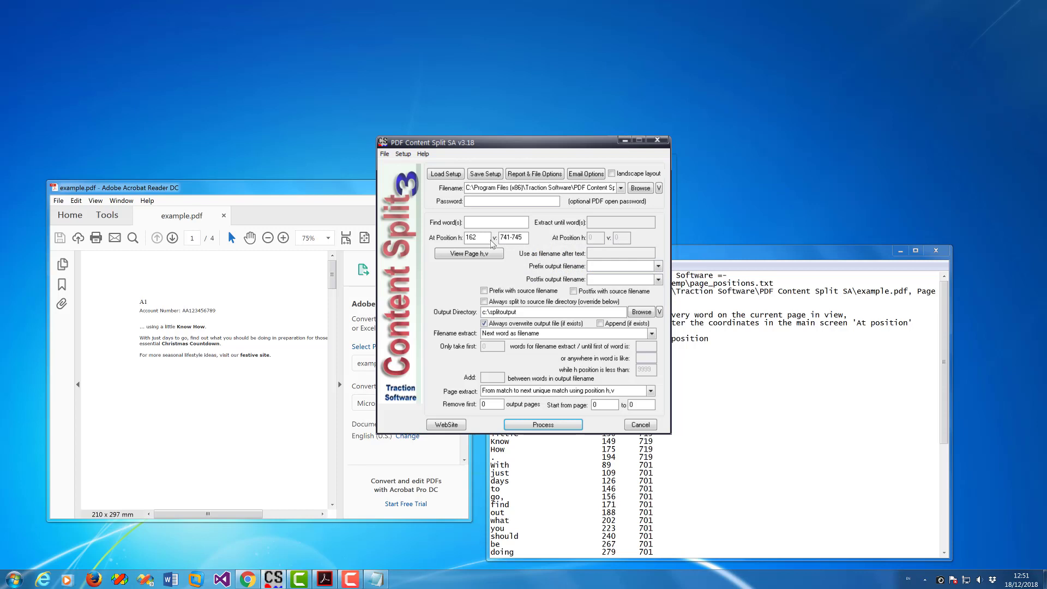
Trim the vertical position to 741 and name output files in c:\splitoutput by the word at h,v.
{"action": "left_click_drag", "start_coordinate": [525, 239], "coordinate": [508, 238]}
{"action": "key", "text": "BackSpace"}
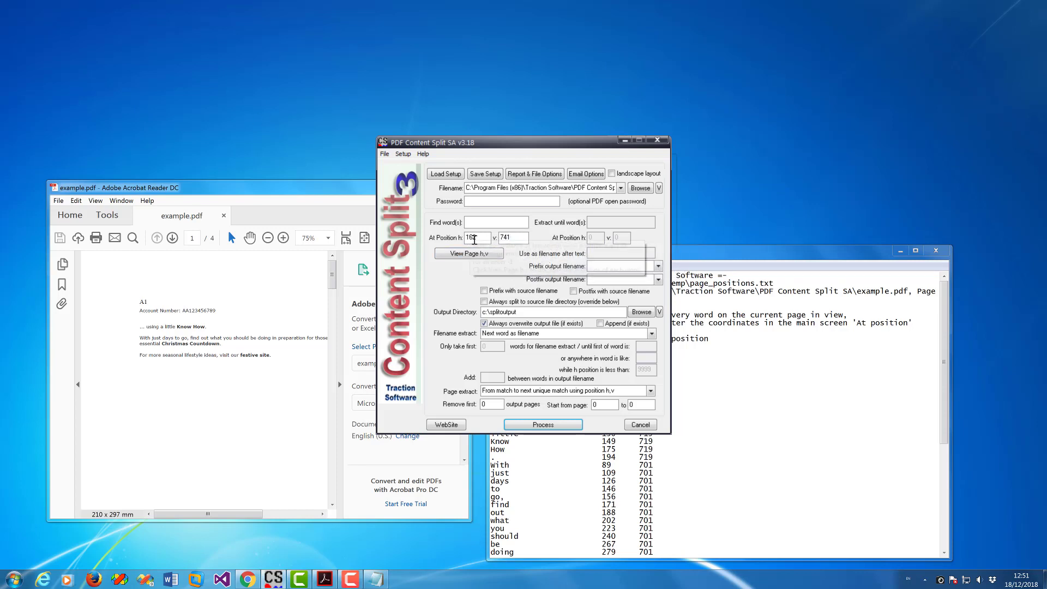
{"action": "mouse_move", "coordinate": [487, 243]}
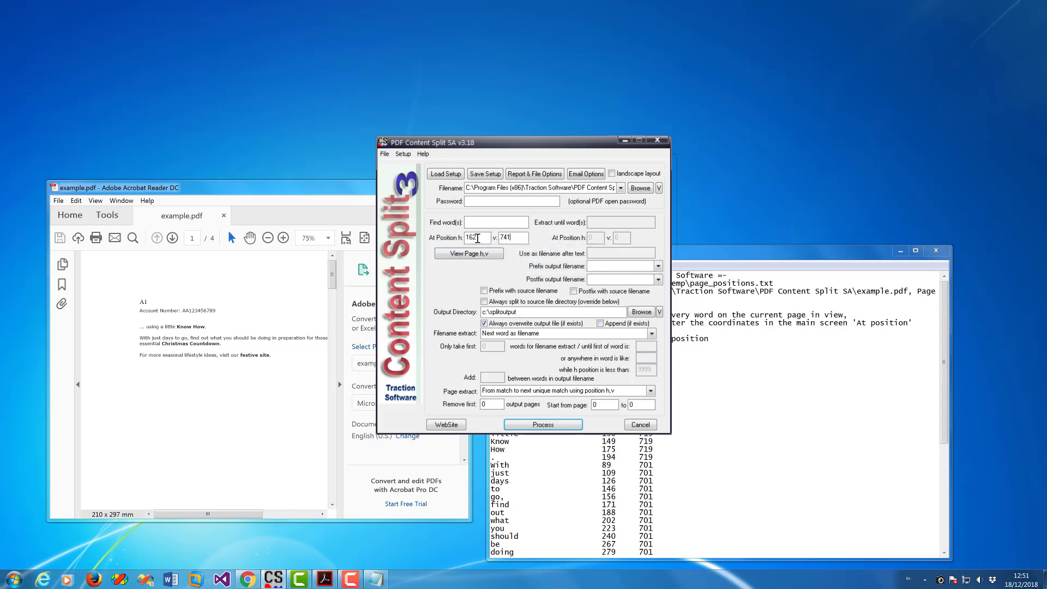
{"action": "left_click_drag", "start_coordinate": [478, 238], "coordinate": [441, 238]}
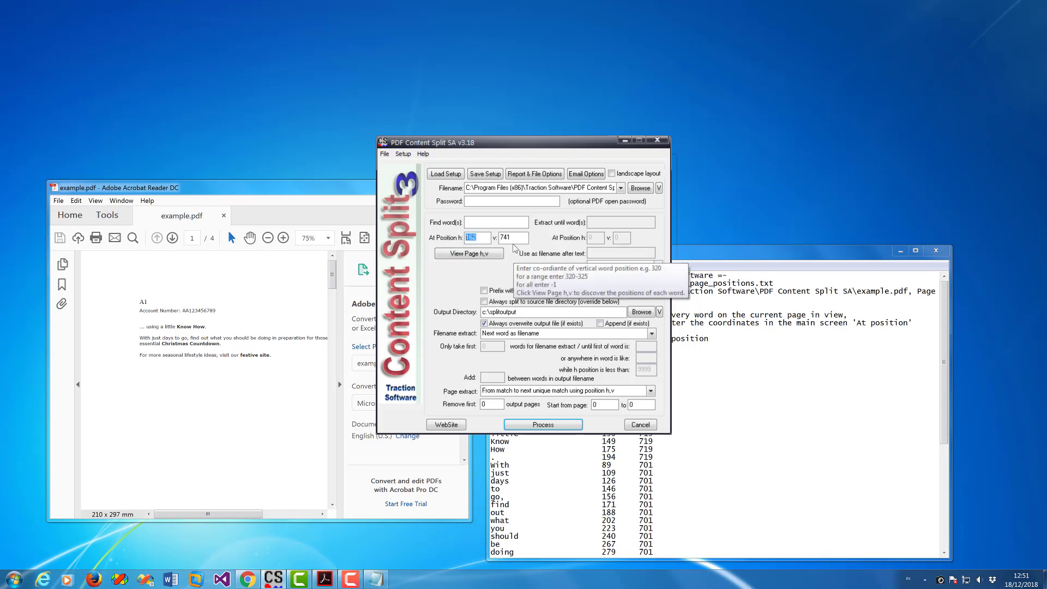
{"action": "left_click", "coordinate": [558, 312]}
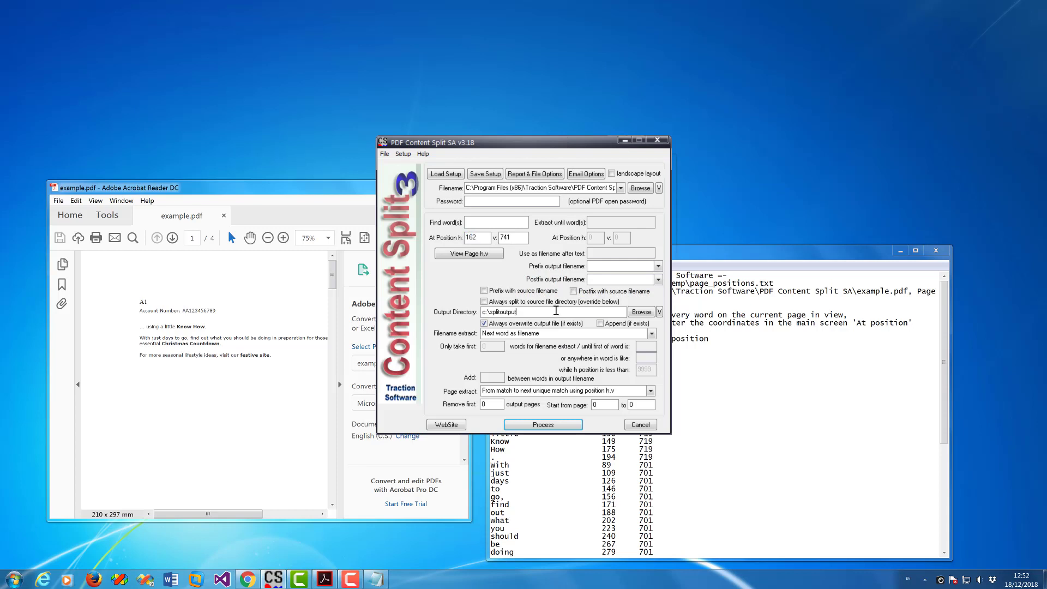
{"action": "left_click", "coordinate": [652, 334]}
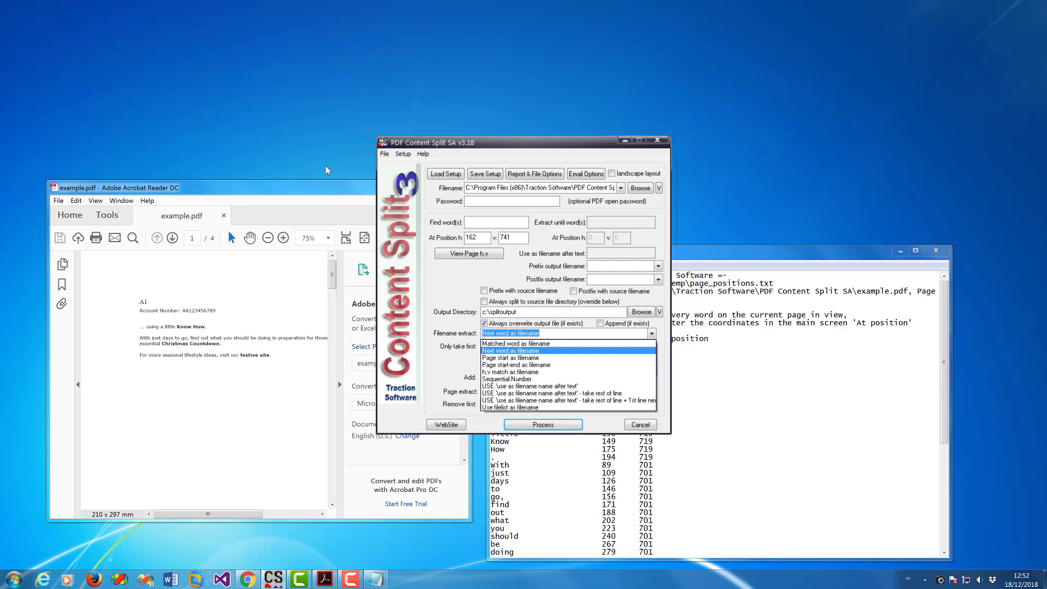
{"action": "left_click", "coordinate": [577, 373]}
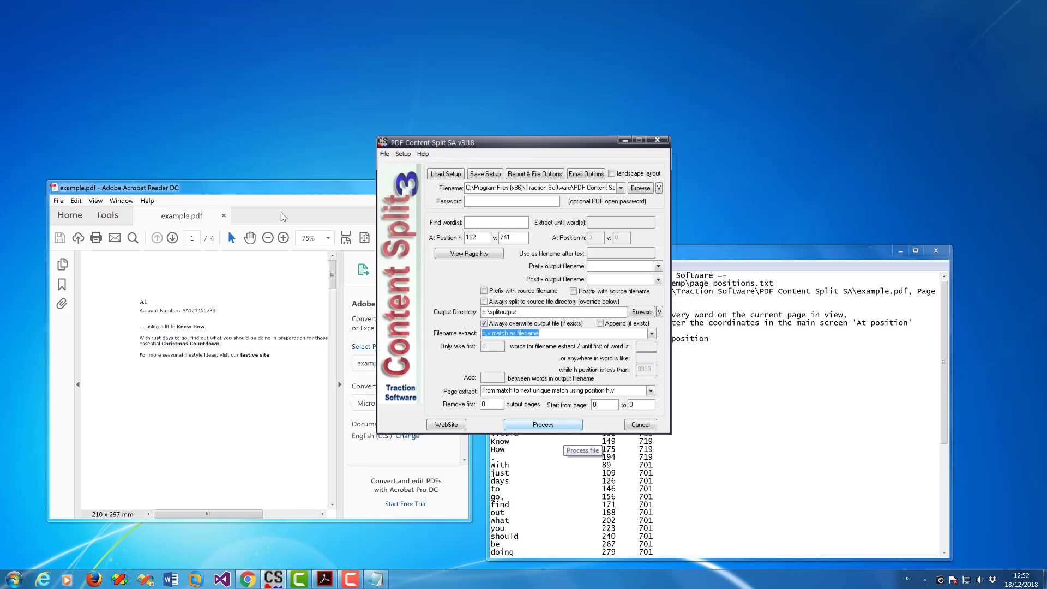
Split example.pdf and review the report listing pages 1–1 and 2–4.
{"action": "left_click", "coordinate": [564, 425]}
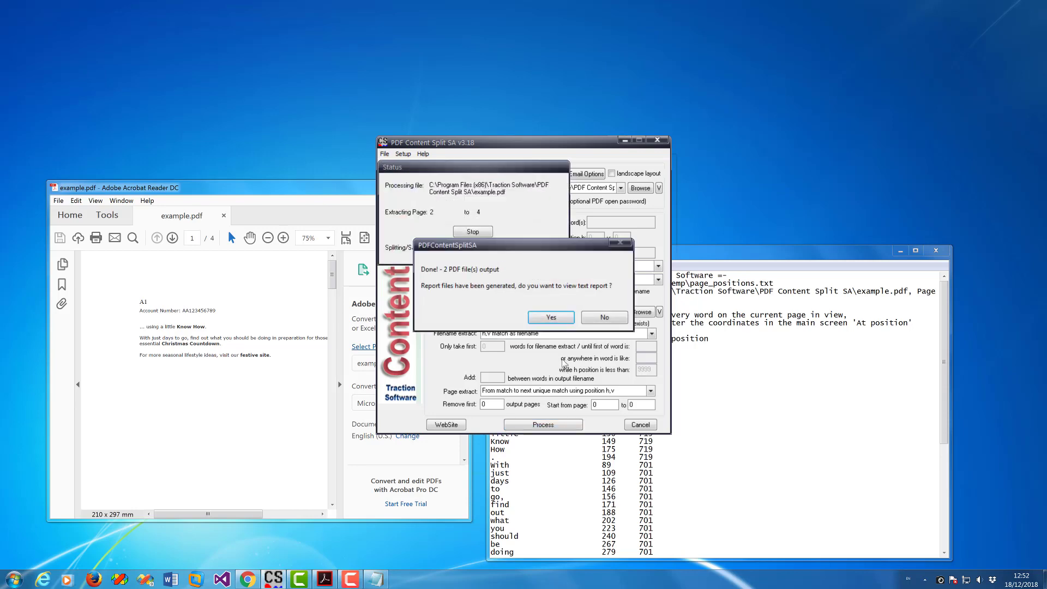
{"action": "left_click", "coordinate": [551, 317]}
{"action": "left_click_drag", "start_coordinate": [294, 271], "coordinate": [441, 262]}
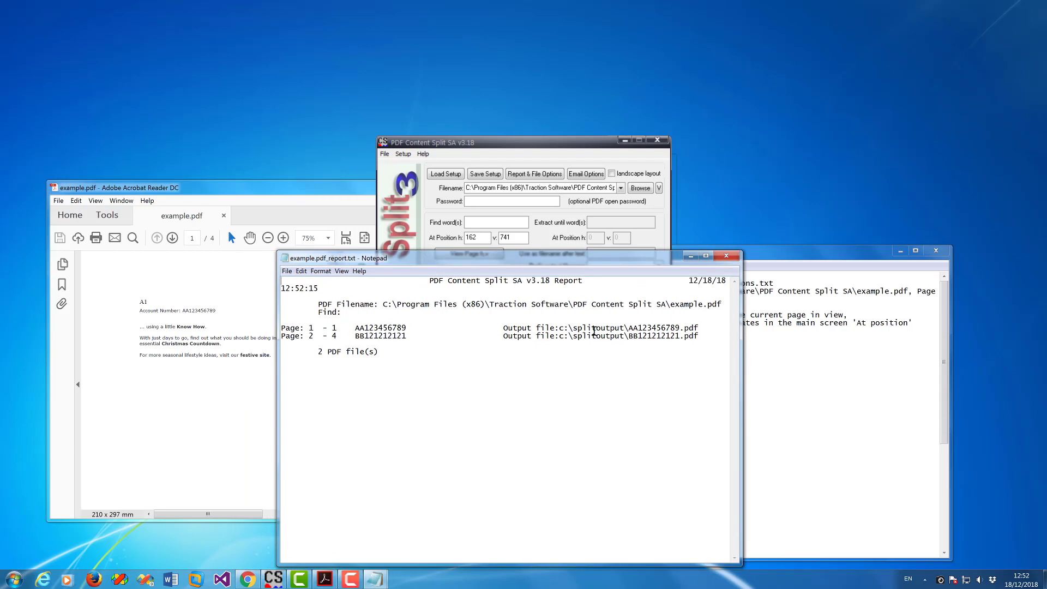
{"action": "left_click", "coordinate": [726, 256]}
List page 4 word positions and note the third account number's vertical value 745.
{"action": "left_click", "coordinate": [479, 257]}
{"action": "key", "text": "BackSpace"}
{"action": "type", "text": "4"}
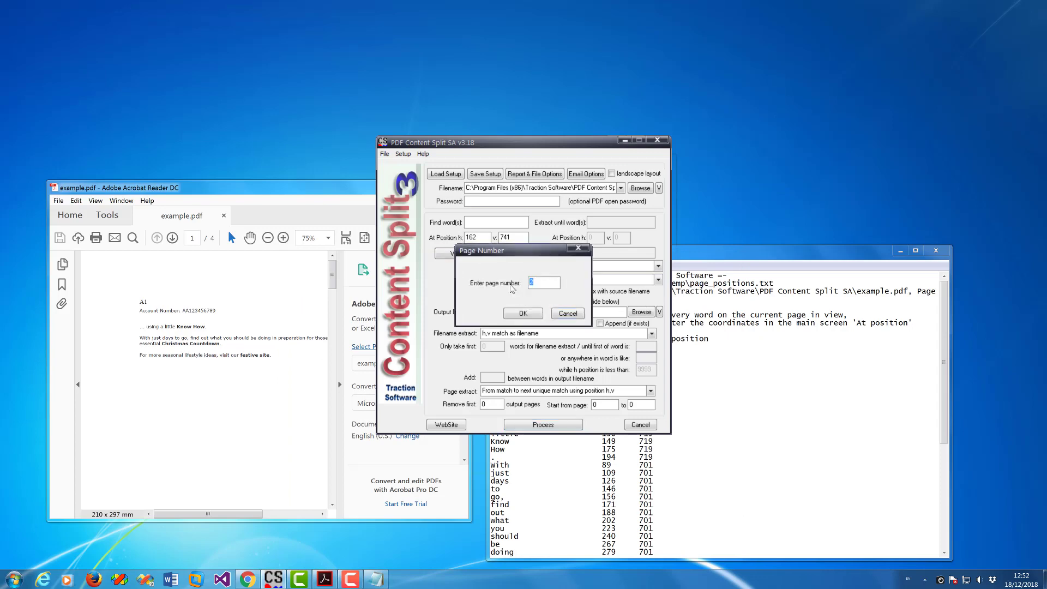
{"action": "key", "text": "Return"}
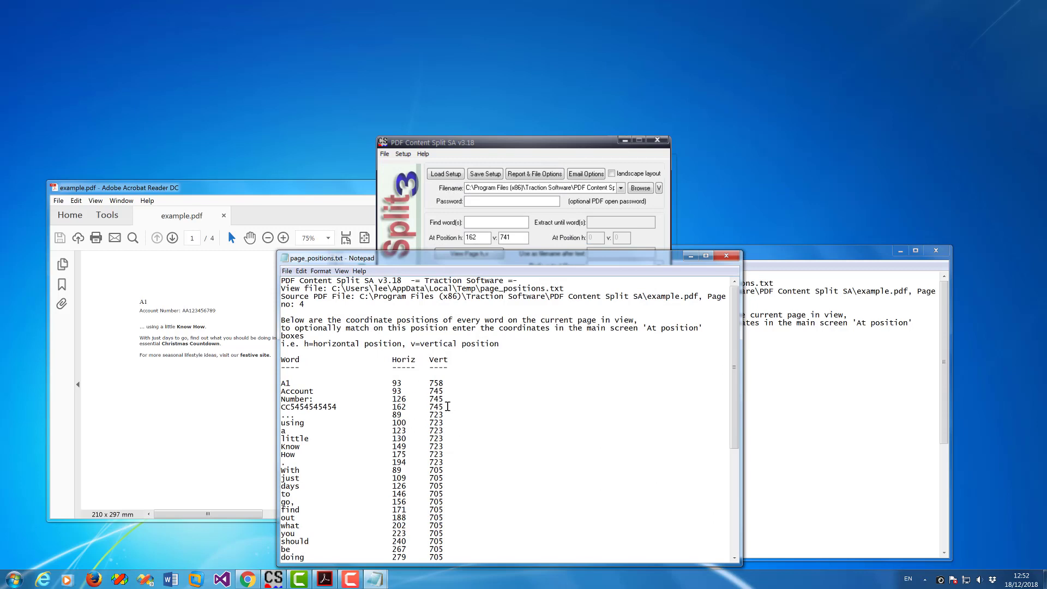
{"action": "left_click_drag", "start_coordinate": [443, 407], "coordinate": [432, 408]}
{"action": "left_click", "coordinate": [726, 256]}
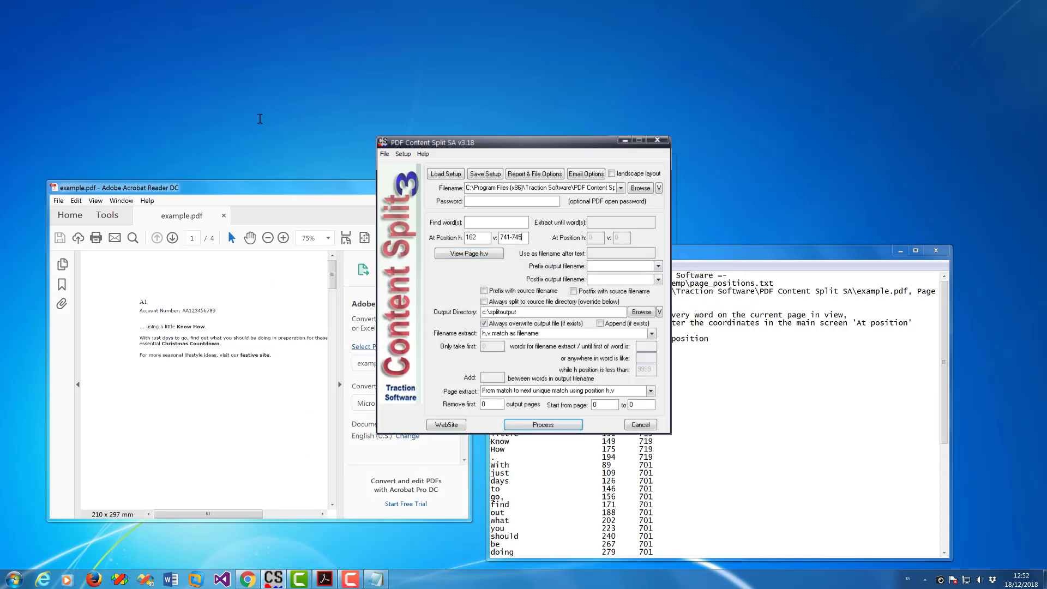
Re-run the split and review the report of three PDFs: pages 1–1, 2–3 and 4–4.
{"action": "left_click", "coordinate": [556, 426]}
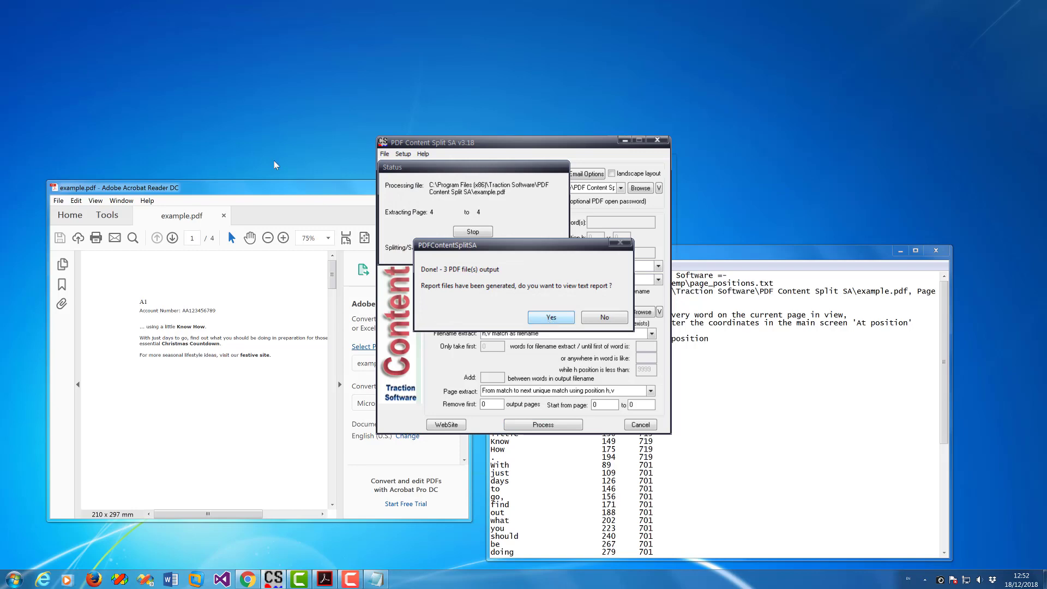
{"action": "key", "text": "Return"}
{"action": "left_click_drag", "start_coordinate": [542, 259], "coordinate": [491, 257]}
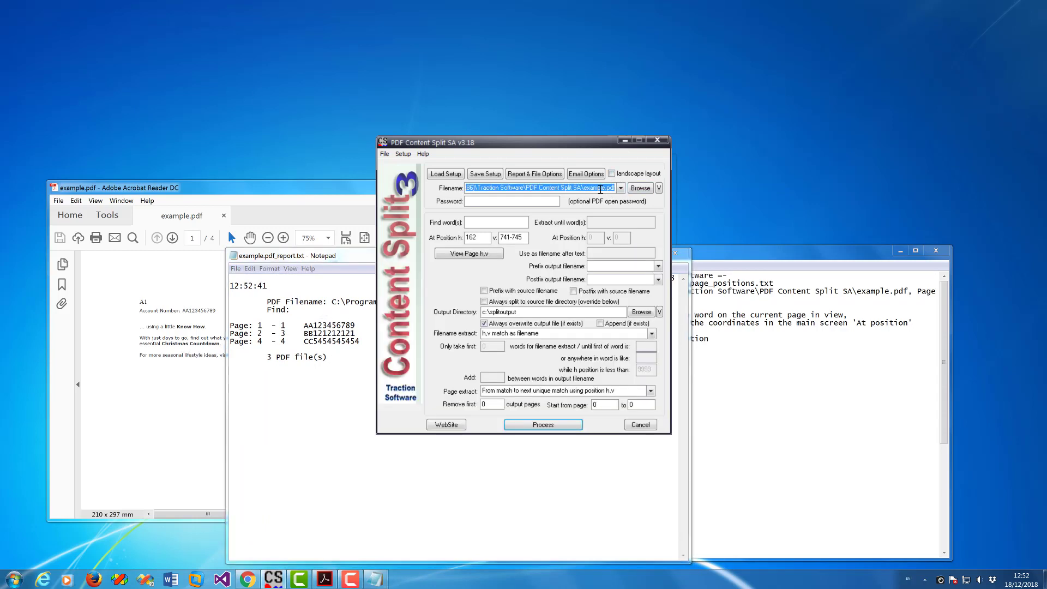
{"action": "left_click", "coordinate": [565, 189]}
{"action": "left_click_drag", "start_coordinate": [565, 189], "coordinate": [424, 185]}
{"action": "left_click_drag", "start_coordinate": [557, 188], "coordinate": [569, 205]}
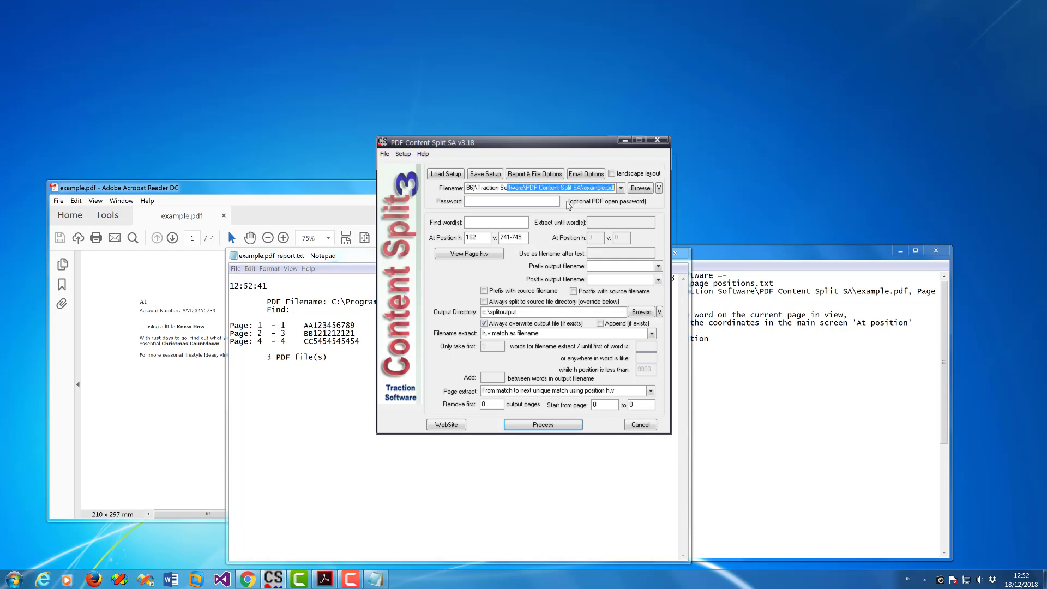
{"action": "left_click", "coordinate": [343, 261]}
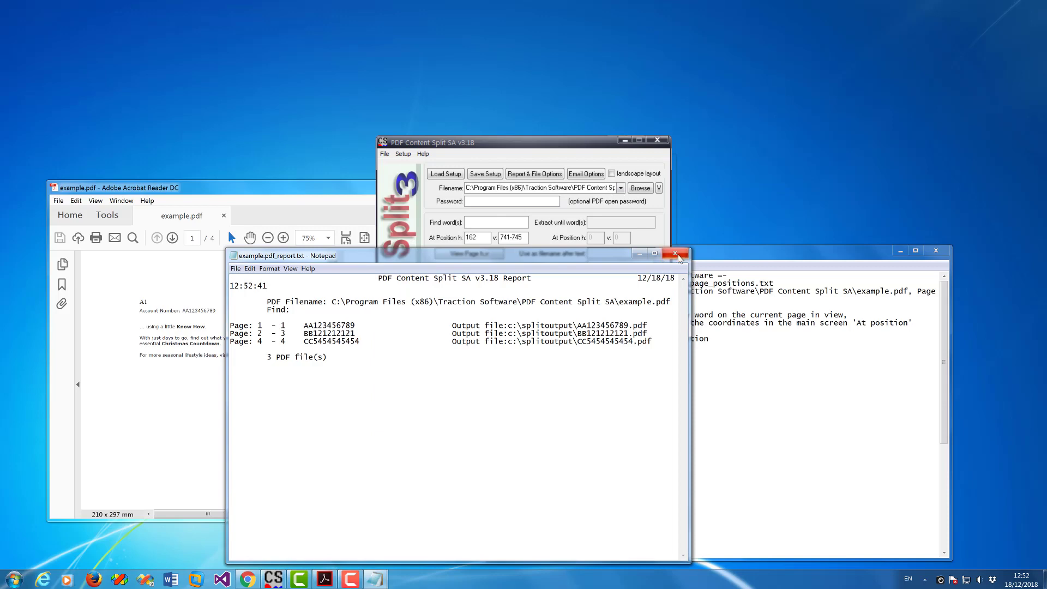
{"action": "left_click", "coordinate": [679, 257]}
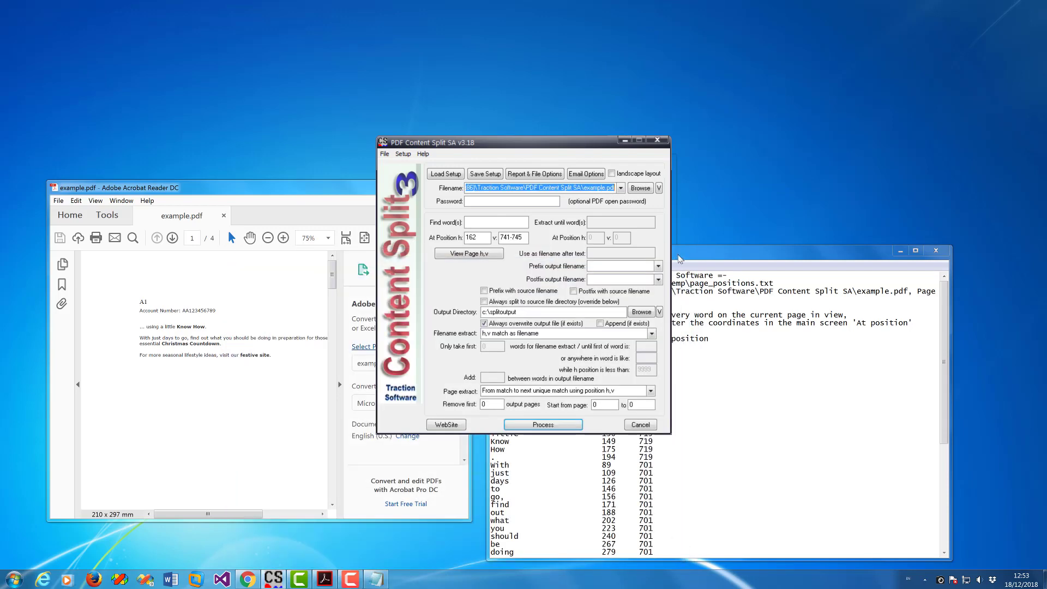
Delete email_example_1-2.pdf and example.bat from c:\splitoutput, leaving only the three split PDFs.
{"action": "left_click", "coordinate": [659, 312]}
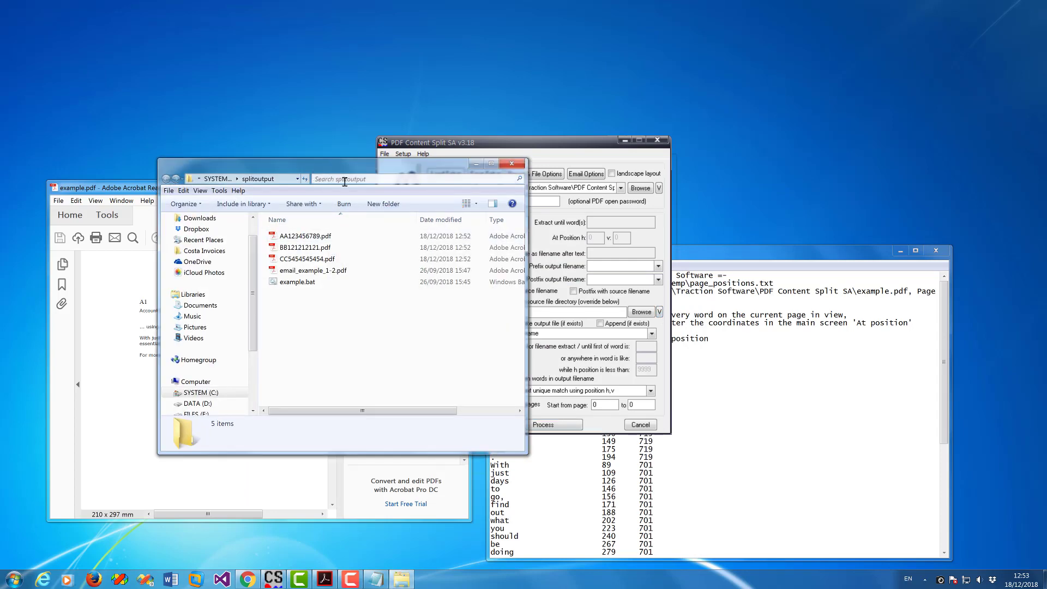
{"action": "left_click_drag", "start_coordinate": [345, 168], "coordinate": [353, 306]}
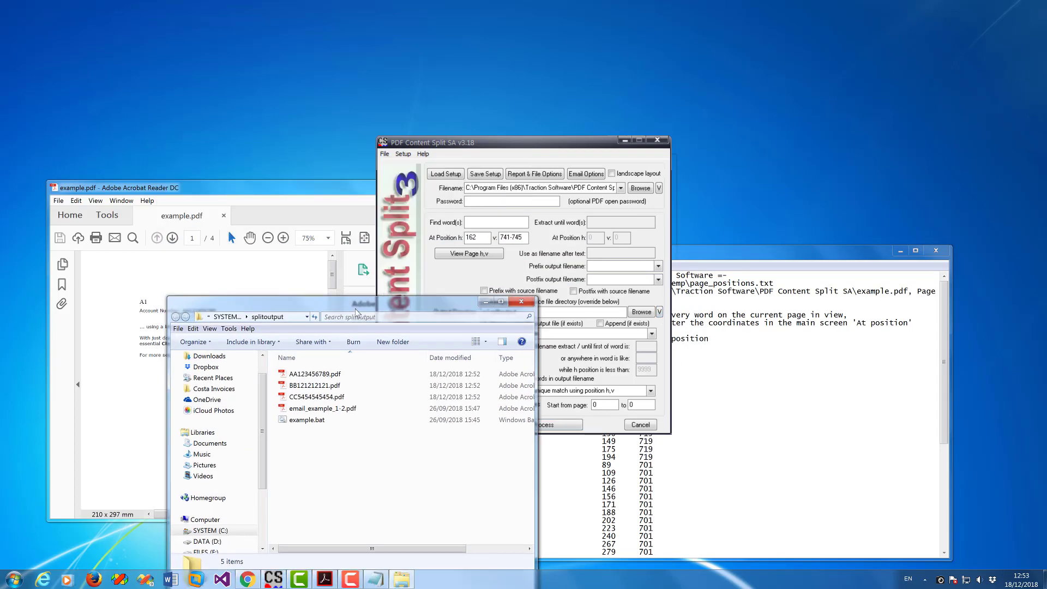
{"action": "left_click", "coordinate": [327, 408]}
{"action": "left_click", "coordinate": [308, 420], "text": "shift"}
{"action": "key", "text": "Delete"}
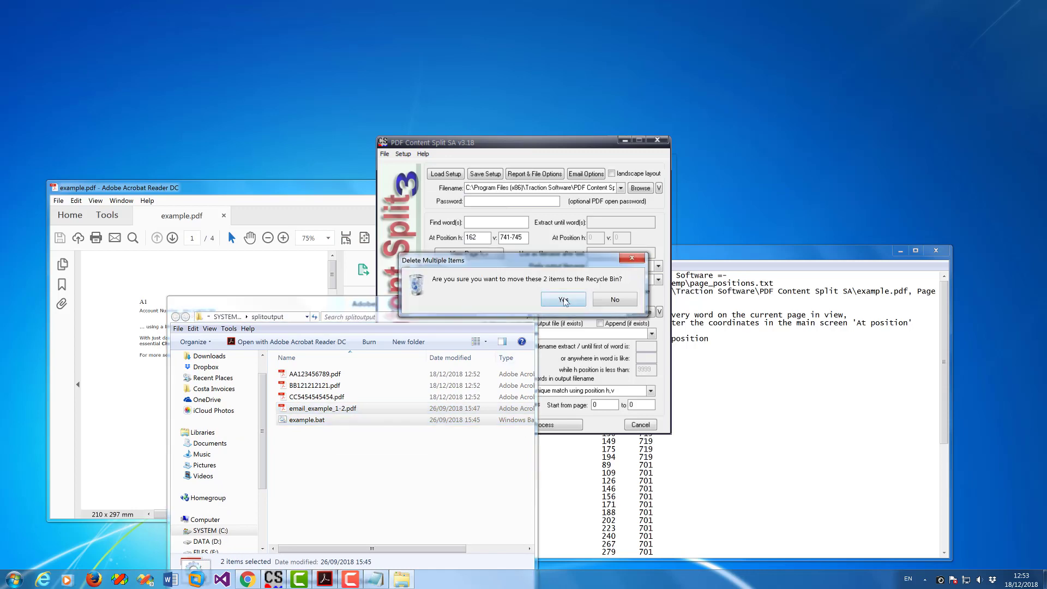
{"action": "left_click", "coordinate": [563, 300]}
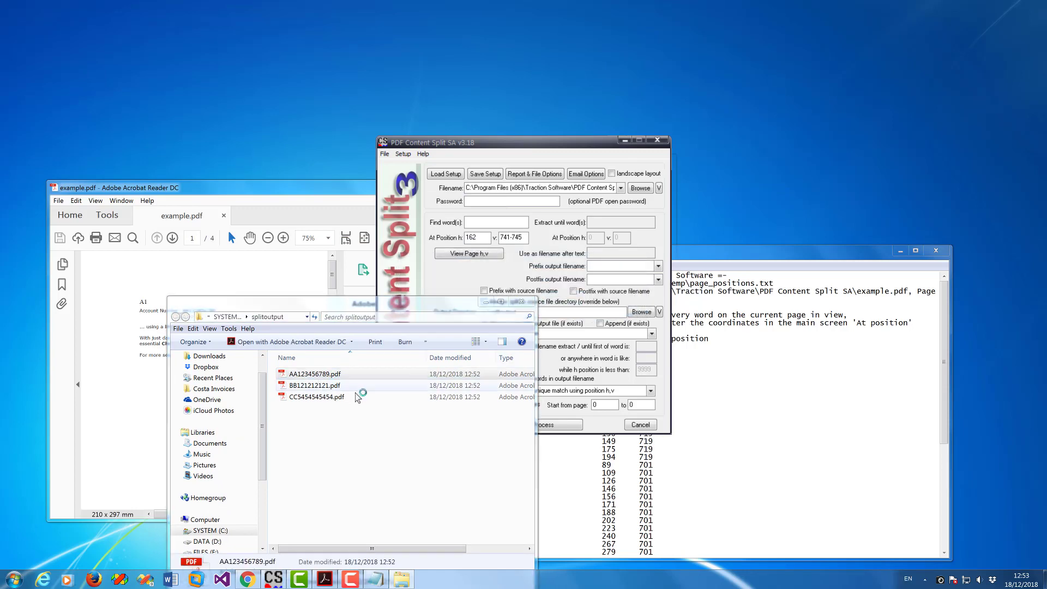
{"action": "scroll", "coordinate": [330, 347], "scroll_direction": "down", "scroll_amount": 2}
{"action": "scroll", "coordinate": [330, 347], "scroll_direction": "up", "scroll_amount": 2}
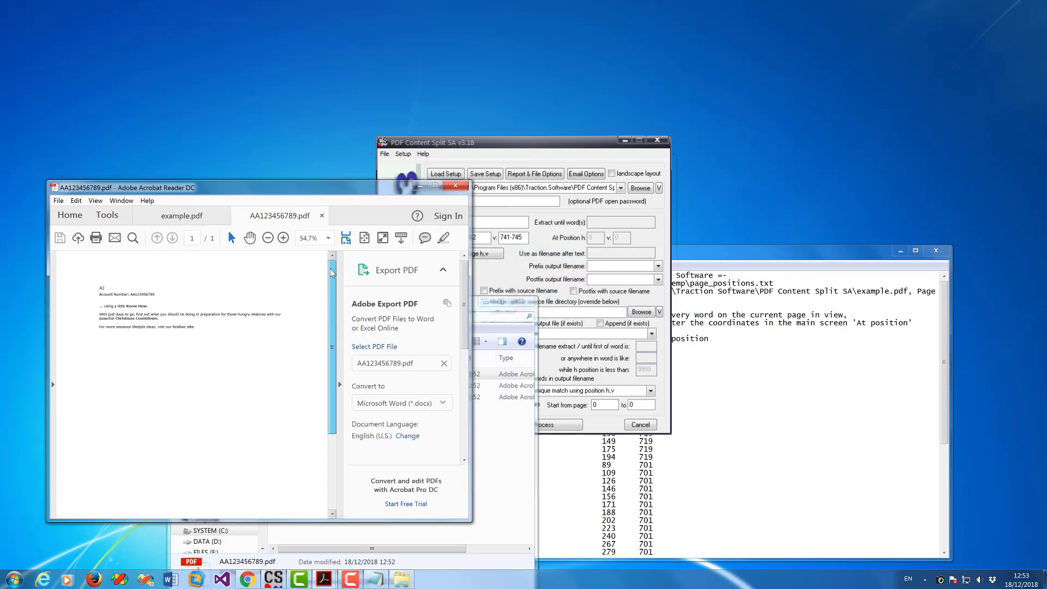
Close the first split PDF, check the second, then open the third split PDF.
{"action": "left_click", "coordinate": [456, 186]}
{"action": "left_click", "coordinate": [263, 373]}
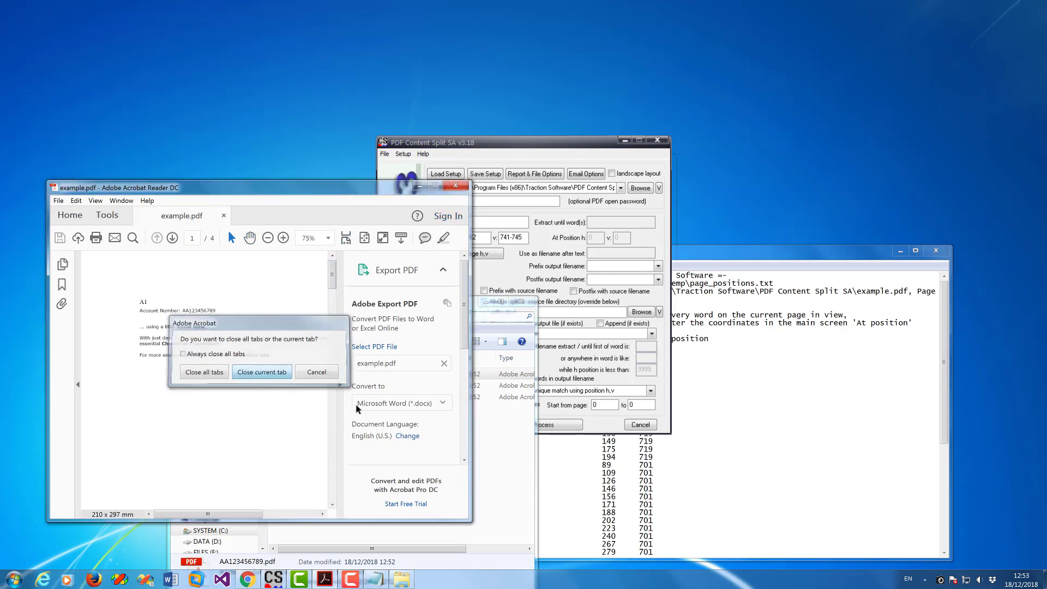
{"action": "left_click", "coordinate": [510, 456]}
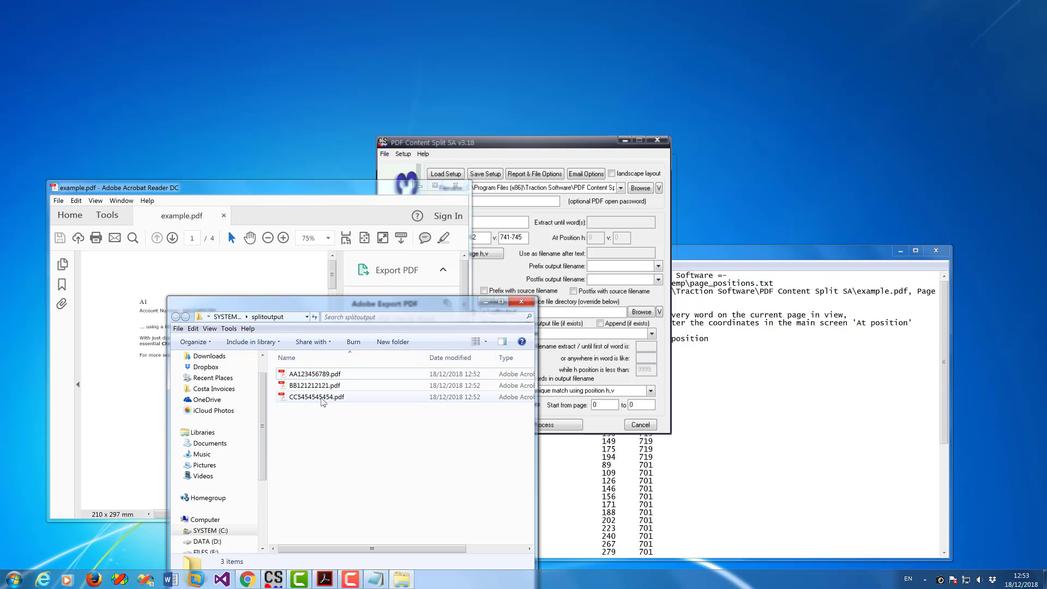
{"action": "double_click", "coordinate": [315, 386]}
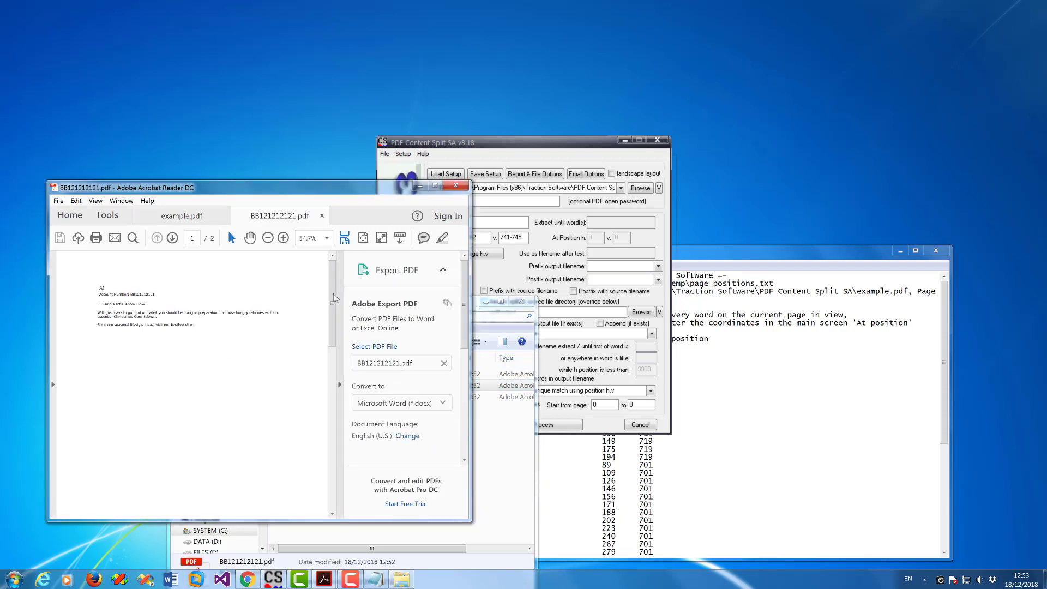
{"action": "mouse_move", "coordinate": [335, 286]}
{"action": "left_mouse_down"}
{"action": "mouse_move", "coordinate": [334, 415]}
{"action": "mouse_move", "coordinate": [334, 275]}
{"action": "left_mouse_up"}
{"action": "left_click", "coordinate": [321, 216]}
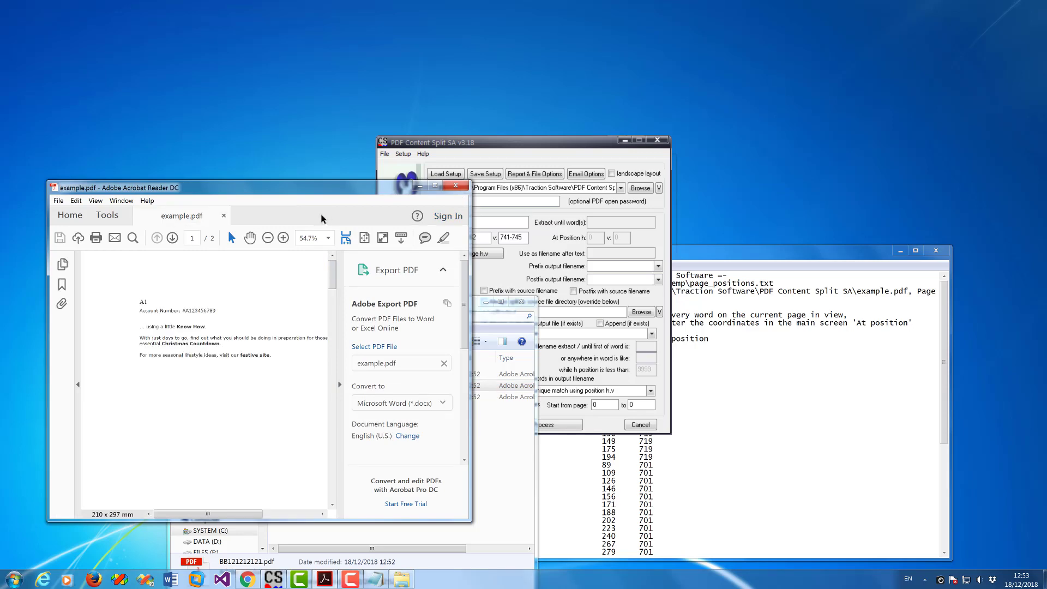
{"action": "left_click", "coordinate": [505, 431]}
{"action": "double_click", "coordinate": [256, 398]}
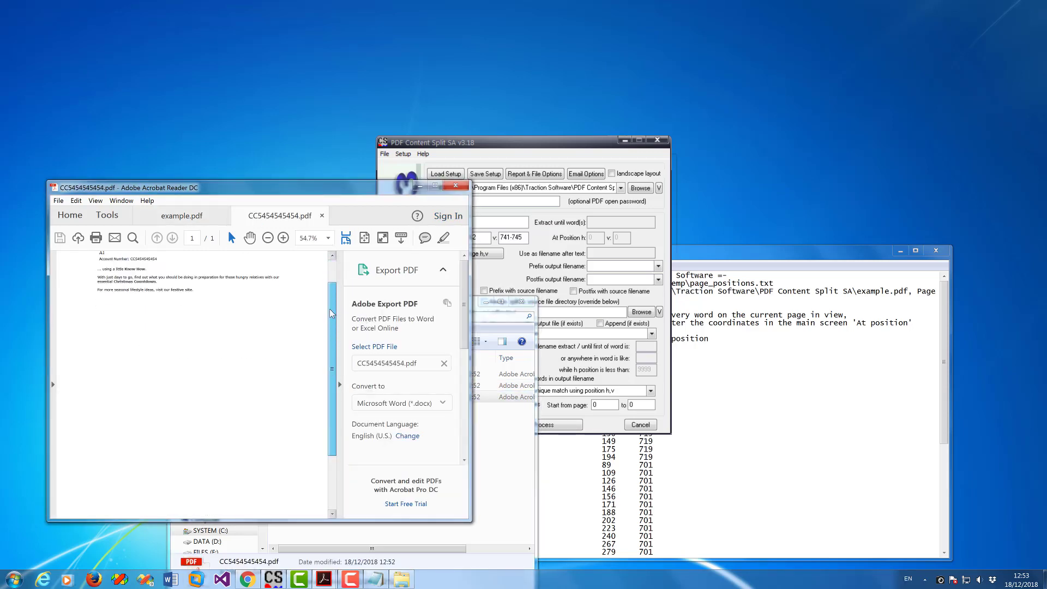
Compare against the original example.pdf, then close it, keeping the third split PDF open.
{"action": "left_click", "coordinate": [182, 216]}
{"action": "scroll", "coordinate": [330, 480], "scroll_direction": "down", "scroll_amount": 2}
{"action": "scroll", "coordinate": [329, 480], "scroll_direction": "up", "scroll_amount": 6}
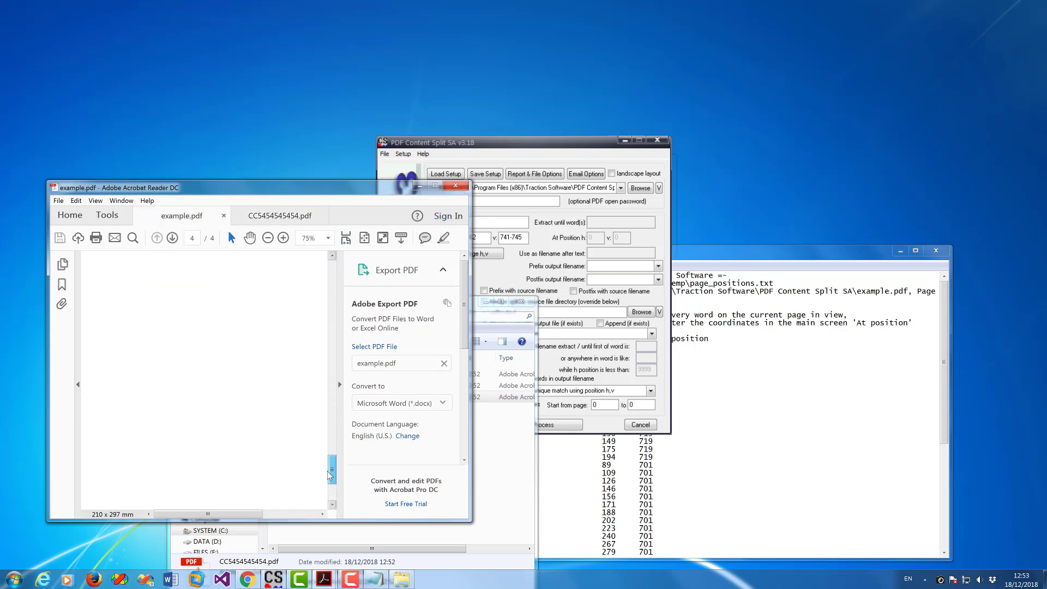
{"action": "scroll", "coordinate": [330, 480], "scroll_direction": "down", "scroll_amount": 3}
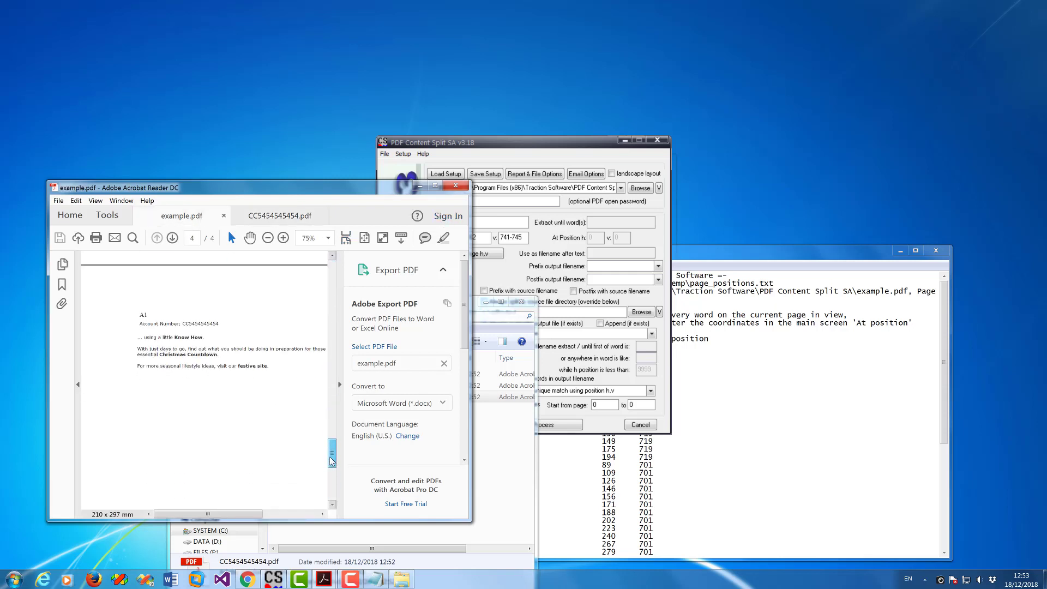
{"action": "left_click", "coordinate": [455, 186]}
{"action": "left_click", "coordinate": [279, 375]}
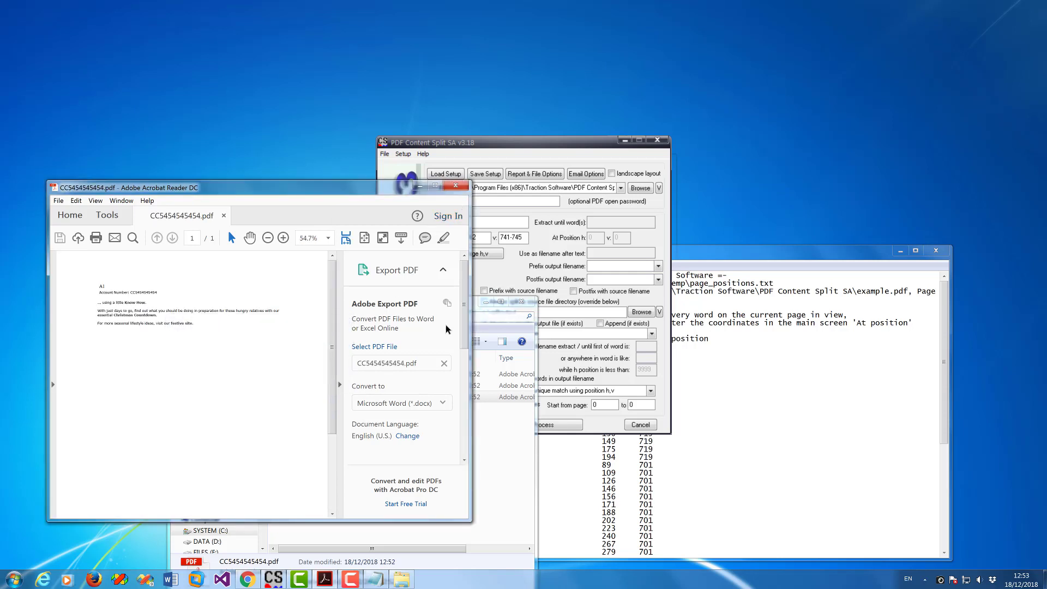